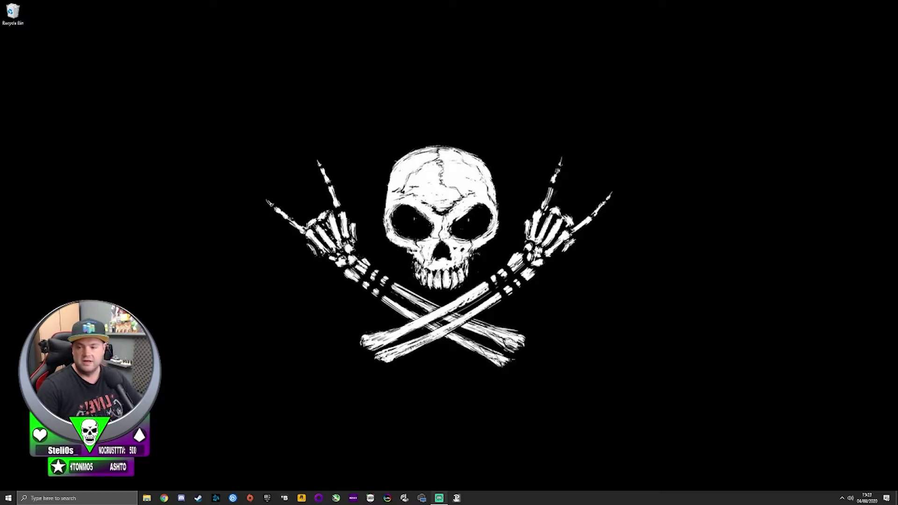
Step: Launch Paint by typing 'p' in the Windows Start search
click(77, 498)
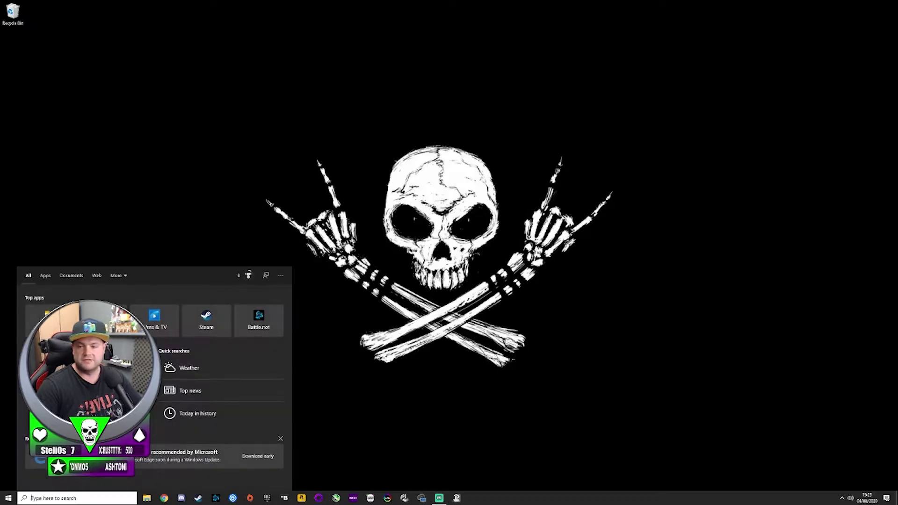
text(paint)
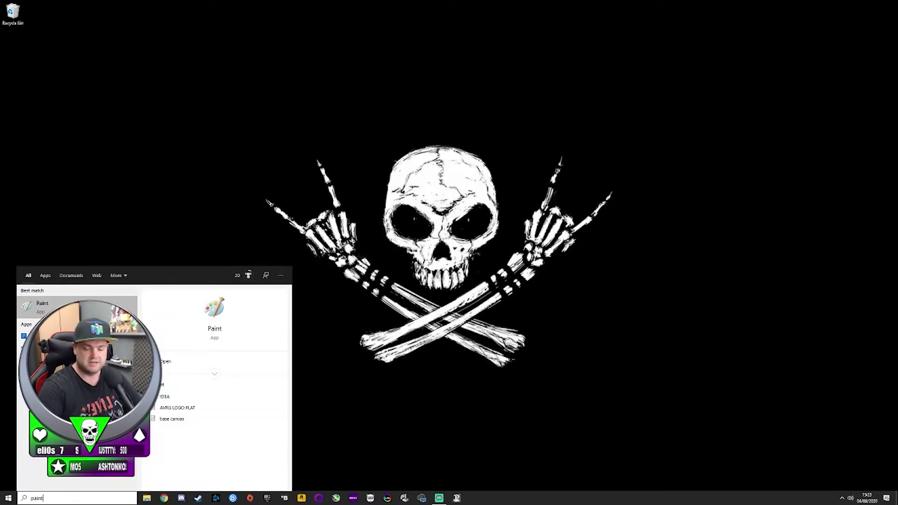
key(Return)
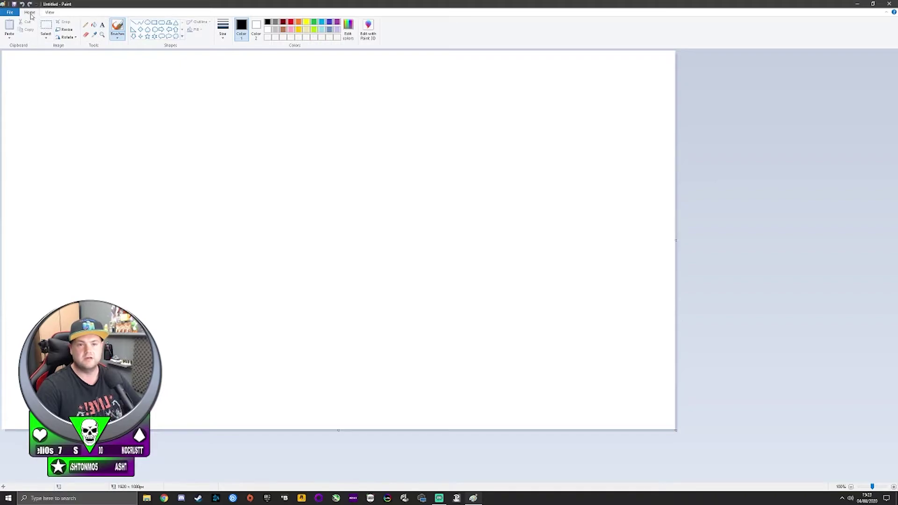
Step: In the Resize dialog, turn off Maintain aspect ratio and enter a horizontal size of 1920
scroll(31, 13, down, 1)
scroll(30, 13, up, 1)
scroll(28, 13, down, 1)
scroll(25, 13, up, 1)
click(65, 29)
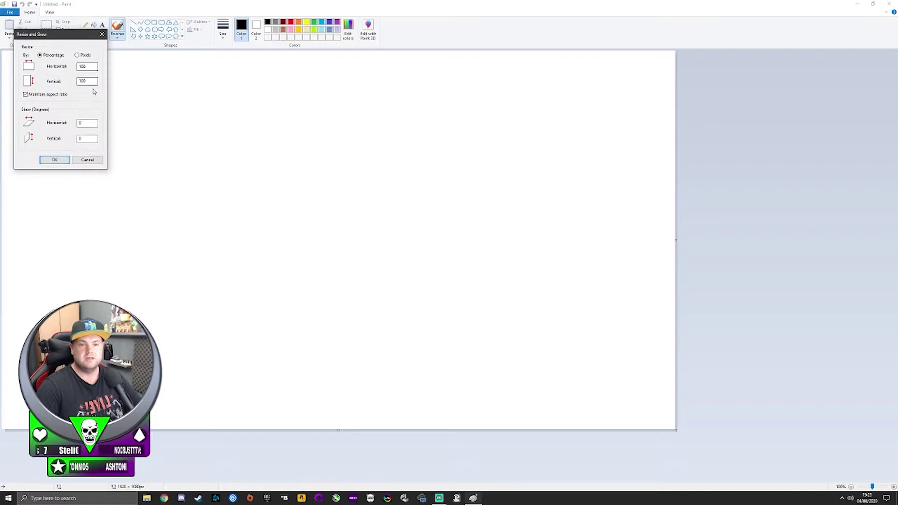
click(26, 94)
double_click(83, 66)
text(1)
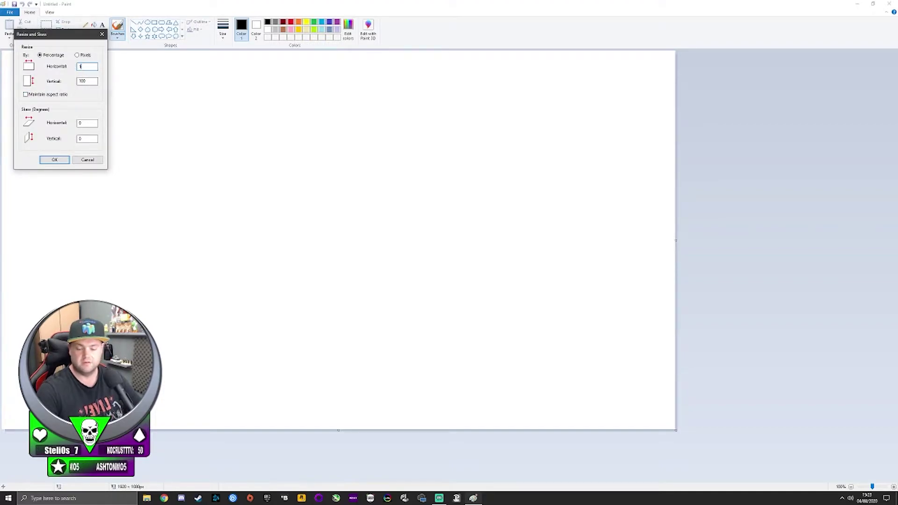
text(920)
key(Tab)
text(1)
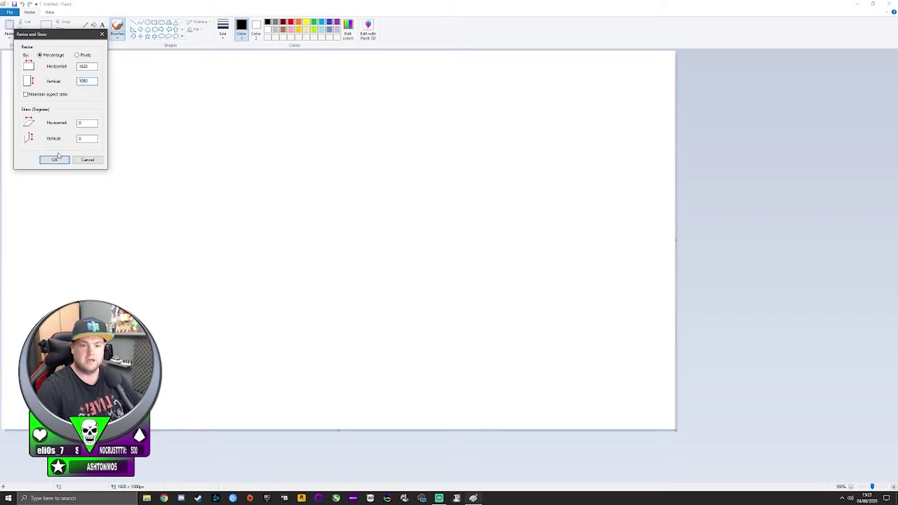
Step: Dismiss the out-of-range warning, switch units to Pixels, and apply a 1920 × 1080 canvas
click(54, 160)
click(104, 118)
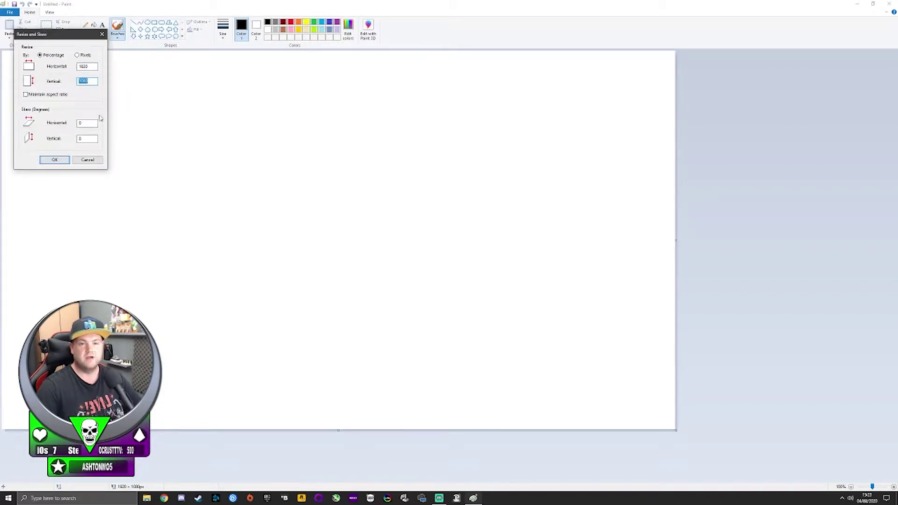
click(77, 55)
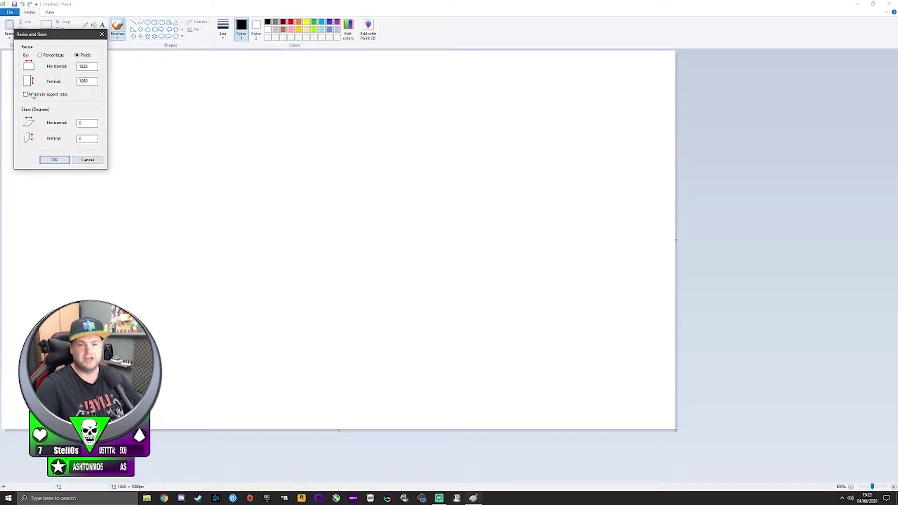
click(64, 160)
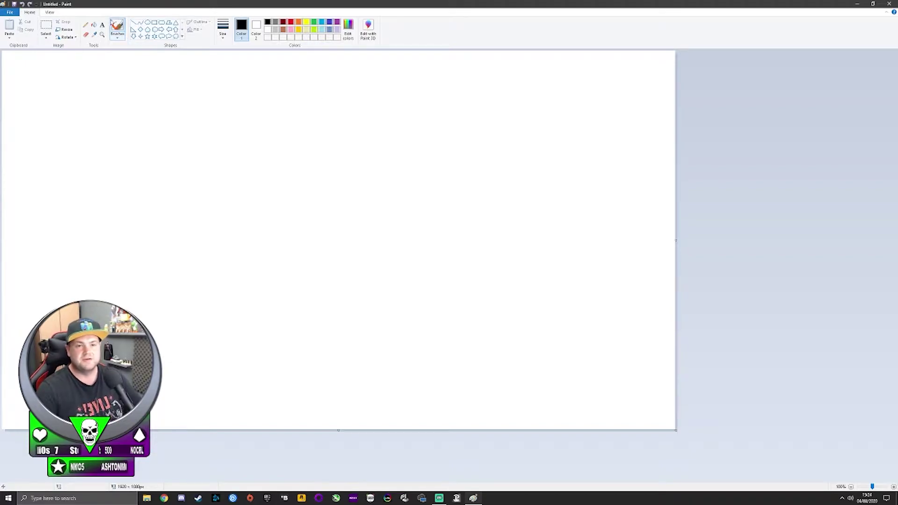
Step: Flood-fill the whole canvas black, then select the Oval shape with white as Color 1
click(95, 26)
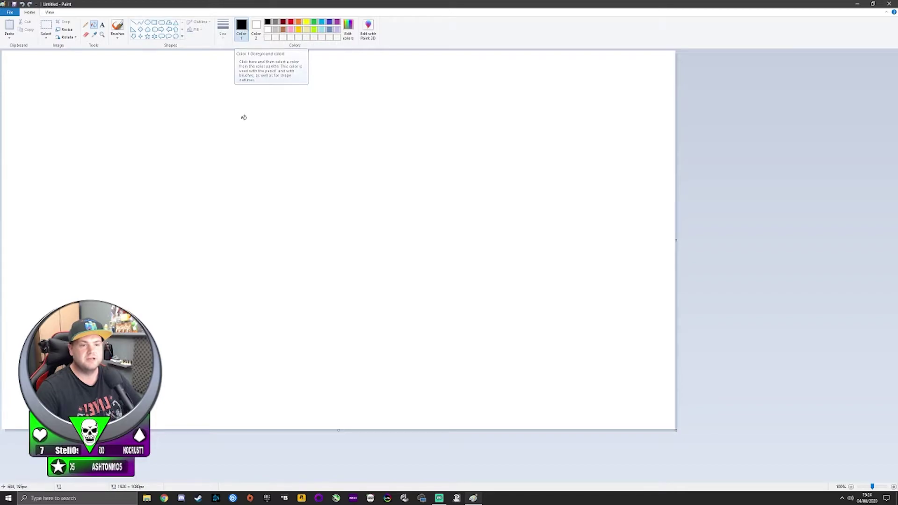
click(253, 141)
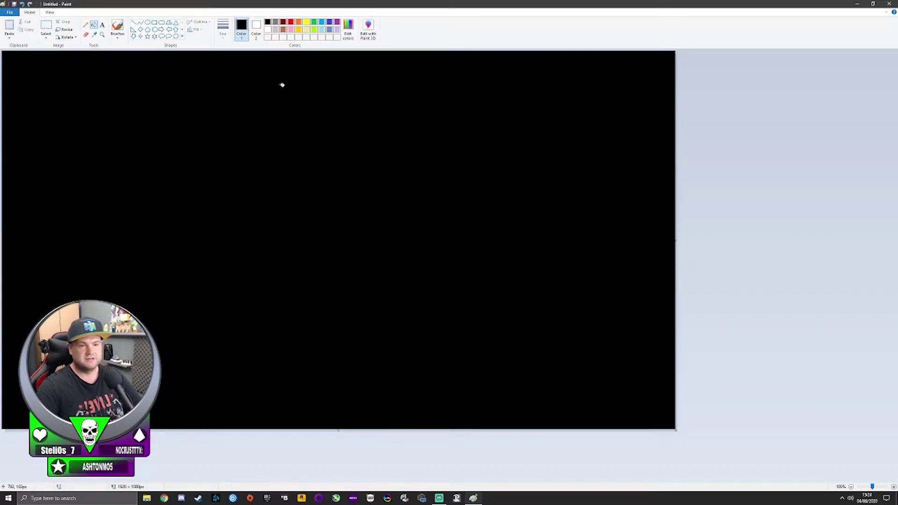
click(148, 23)
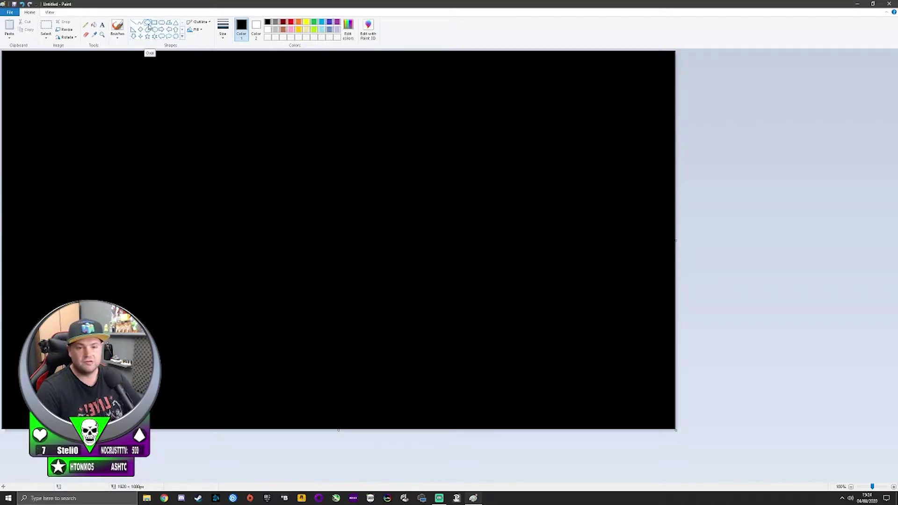
click(148, 23)
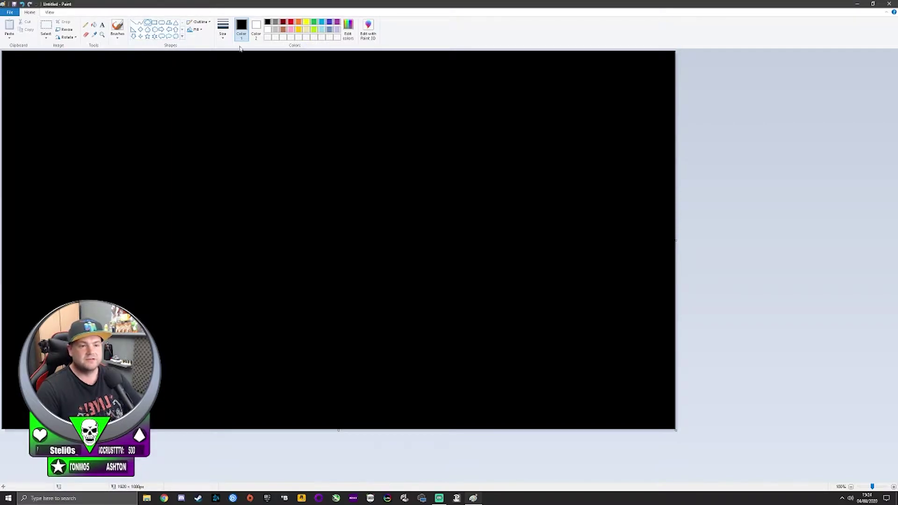
click(268, 29)
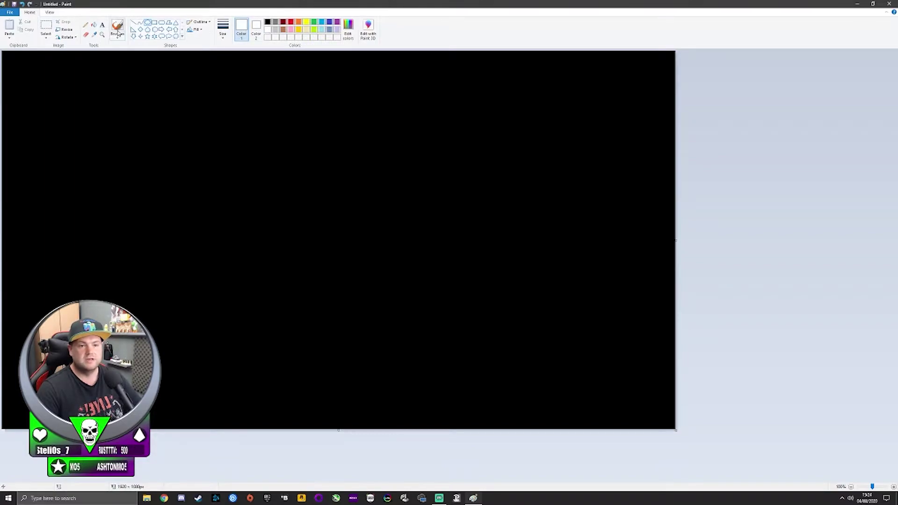
click(196, 29)
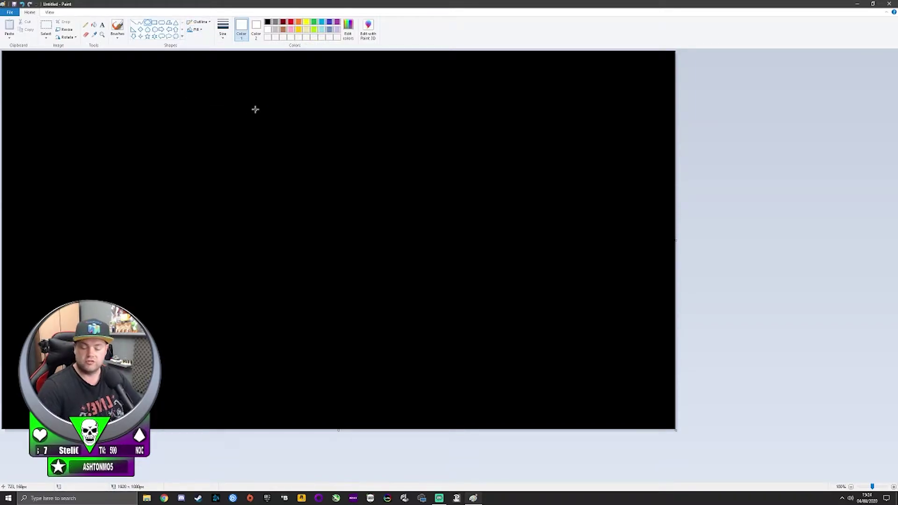
Step: Draw a large white circle on the black canvas, redrawing it after an undo and nudging it into place
drag(221, 73, 606, 403)
key(ctrl+z)
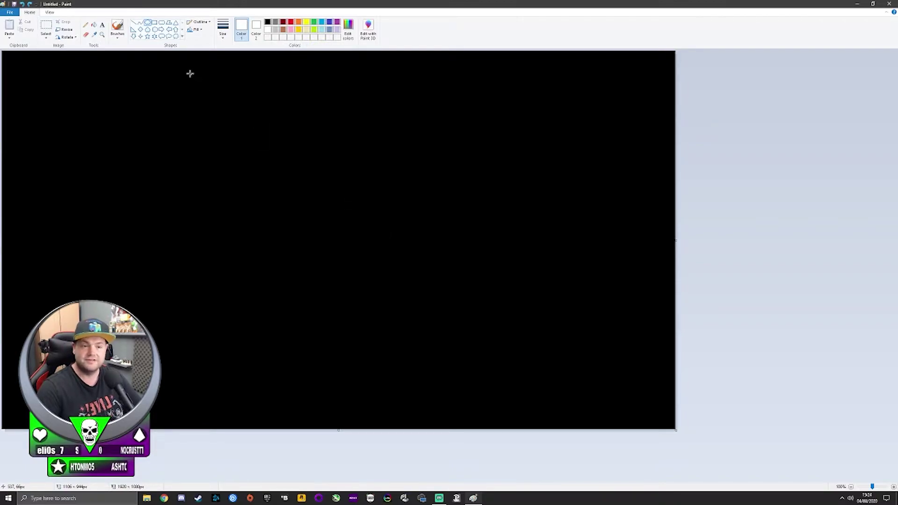
drag(190, 74, 650, 448)
drag(435, 282, 393, 257)
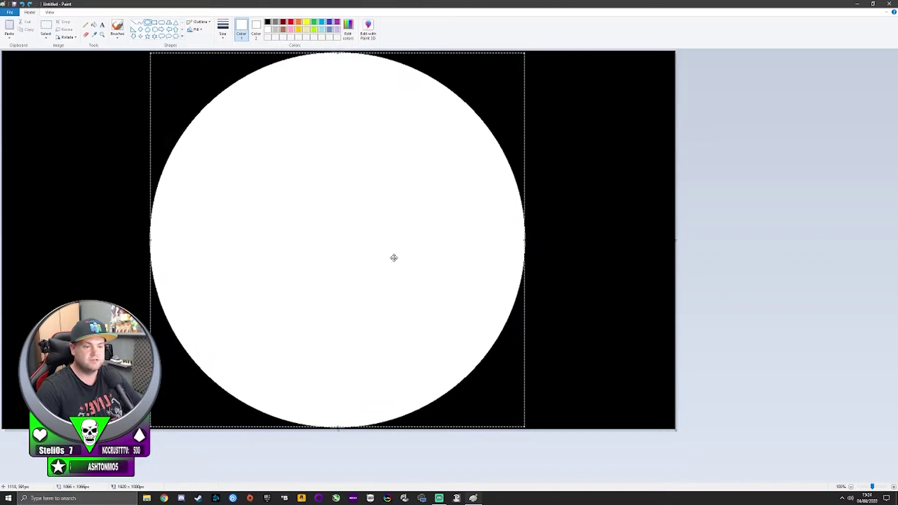
click(654, 261)
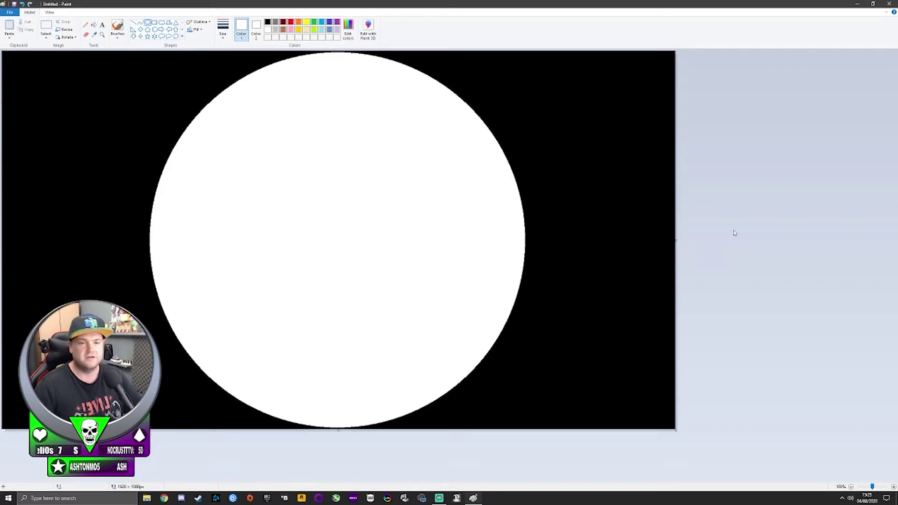
click(11, 13)
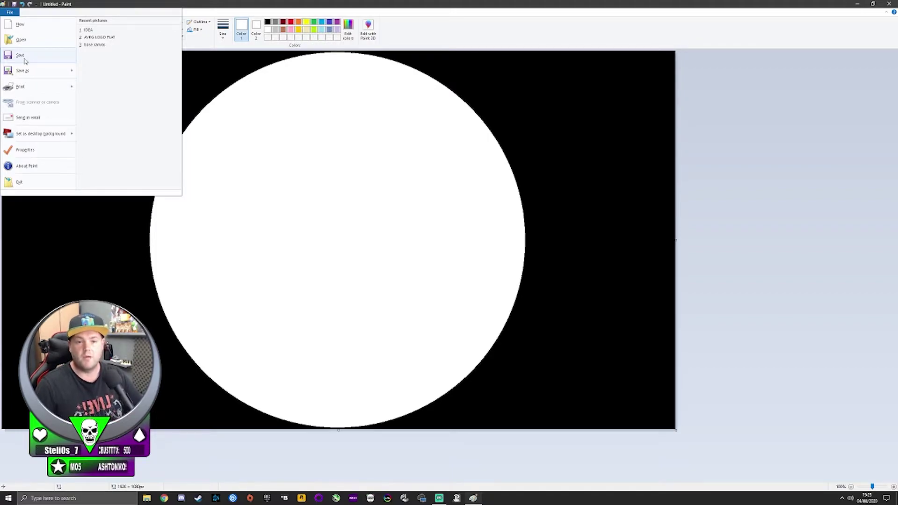
Step: Close Paint with Don't Save, discarding the untitled circle picture
click(890, 5)
click(461, 249)
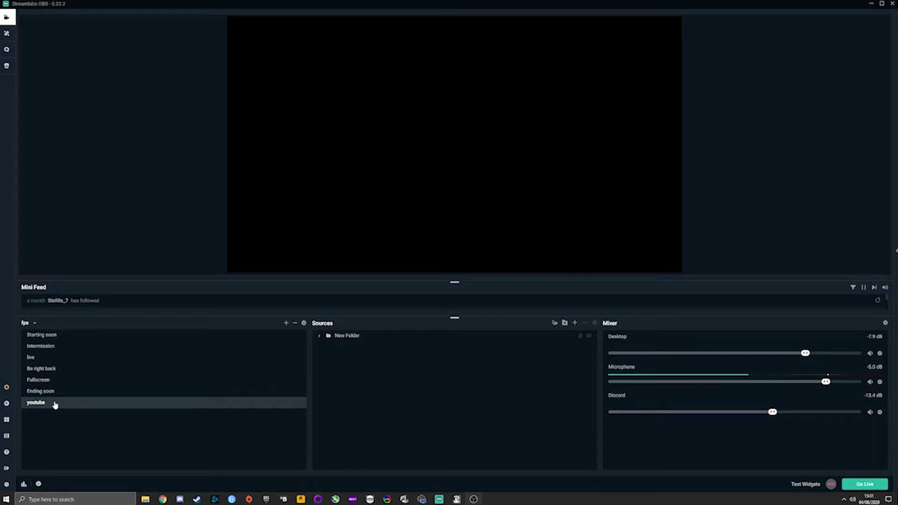
click(347, 342)
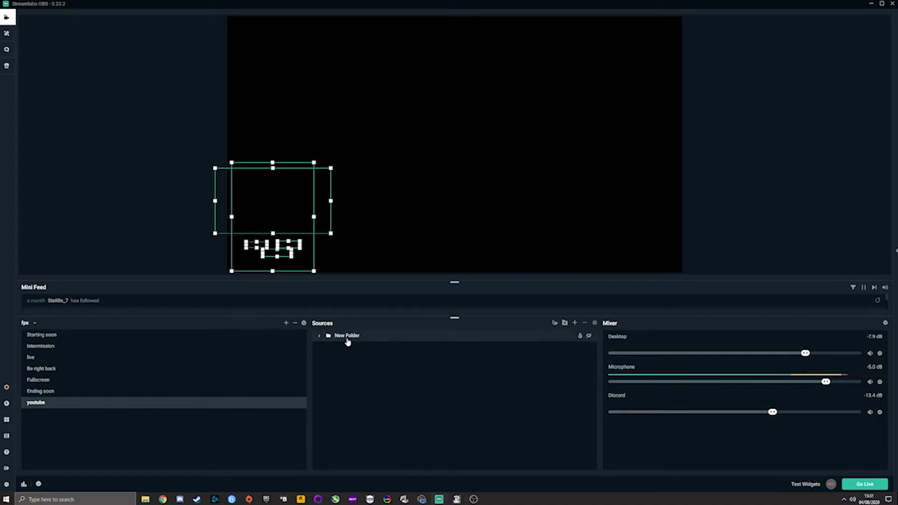
Step: Add the existing Video Capture Device webcam as a source in the youtube scene
click(715, 223)
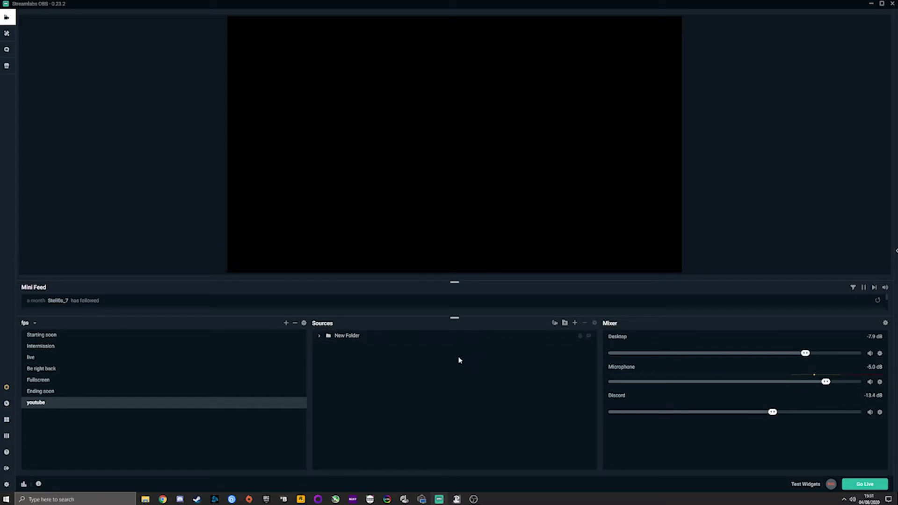
click(575, 324)
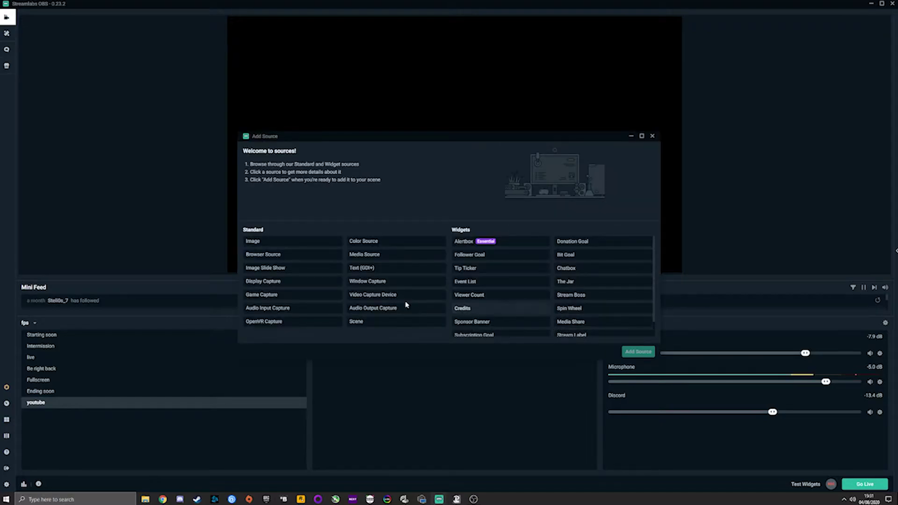
double_click(380, 299)
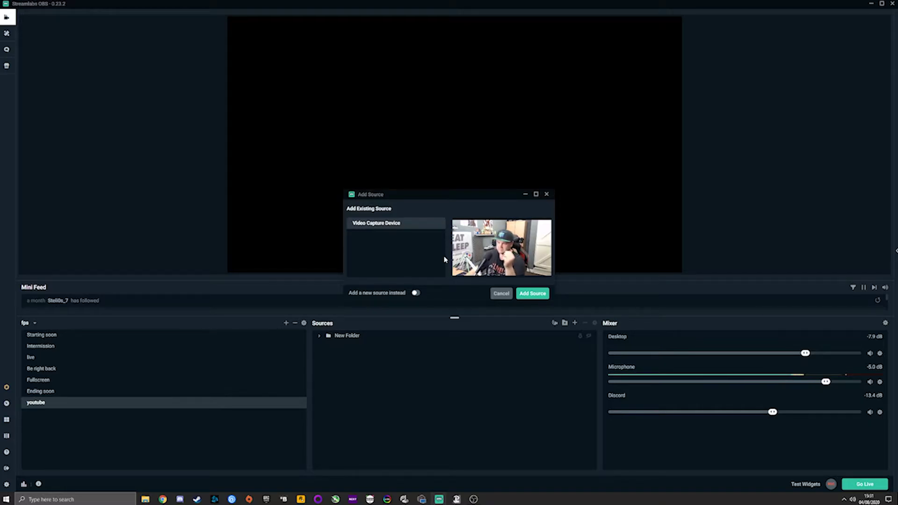
click(532, 293)
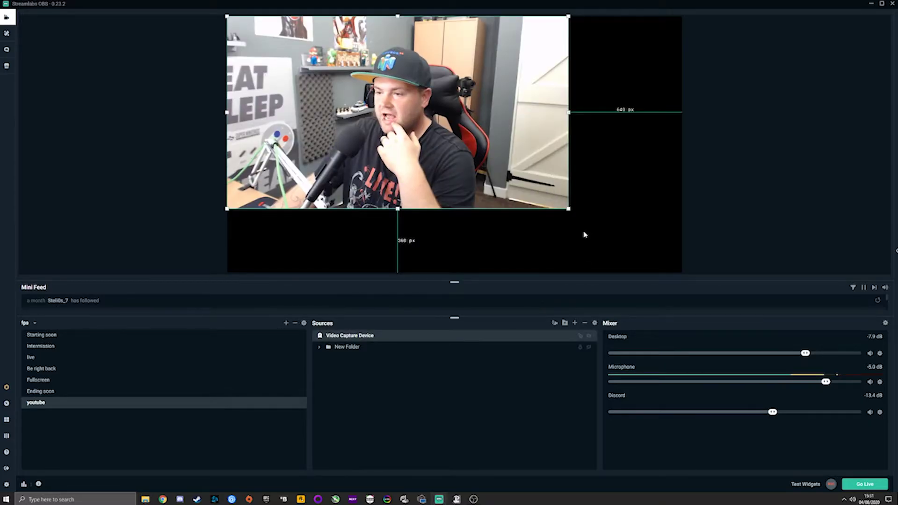
Step: Stretch the webcam source over the whole canvas with Transform > Fit to Screen
right_click(507, 182)
mouse_move(552, 233)
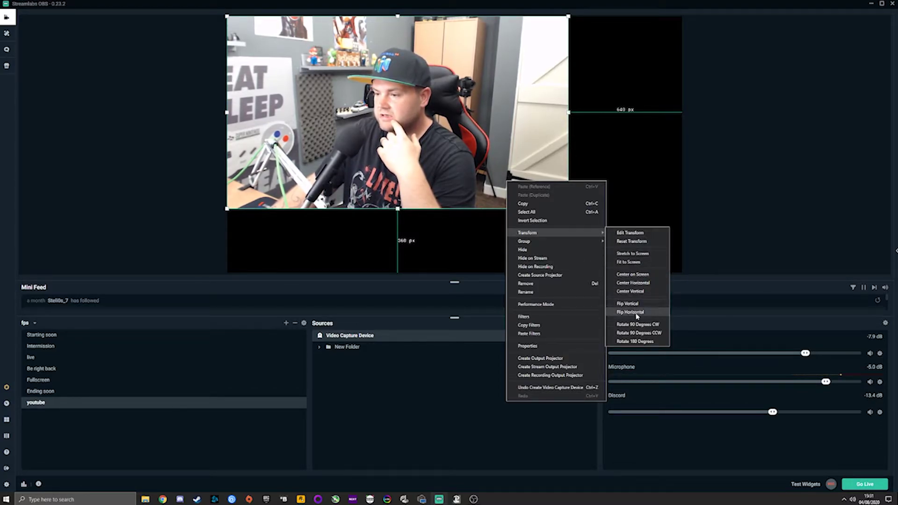
click(637, 264)
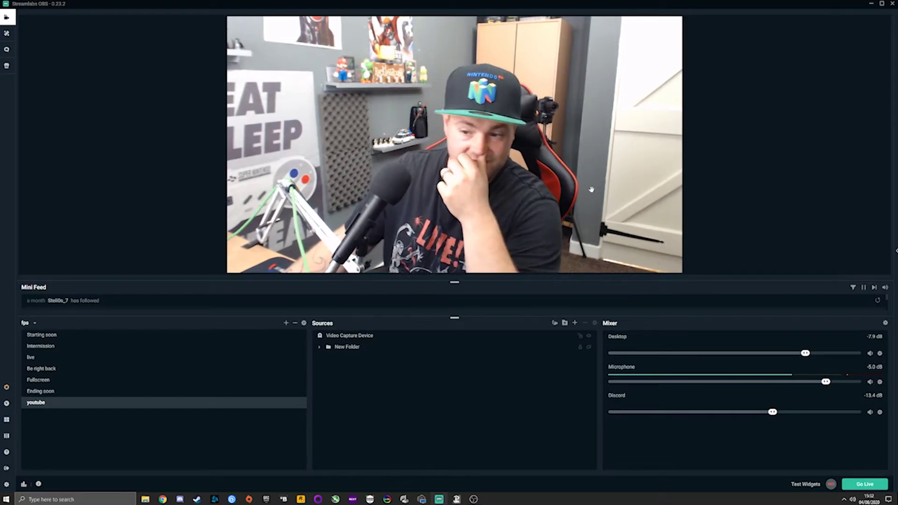
Step: Add an Image Mask/Blend filter to the Video Capture Device webcam source
click(356, 338)
right_click(356, 339)
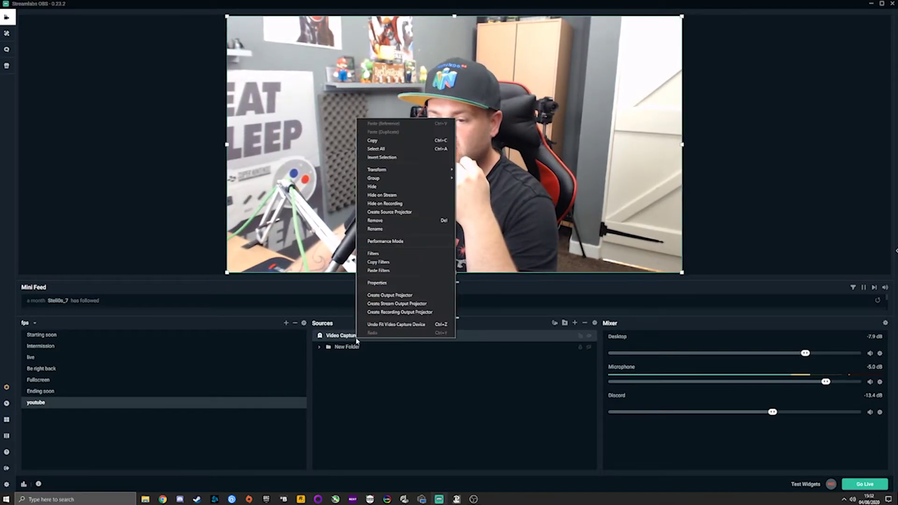
click(414, 256)
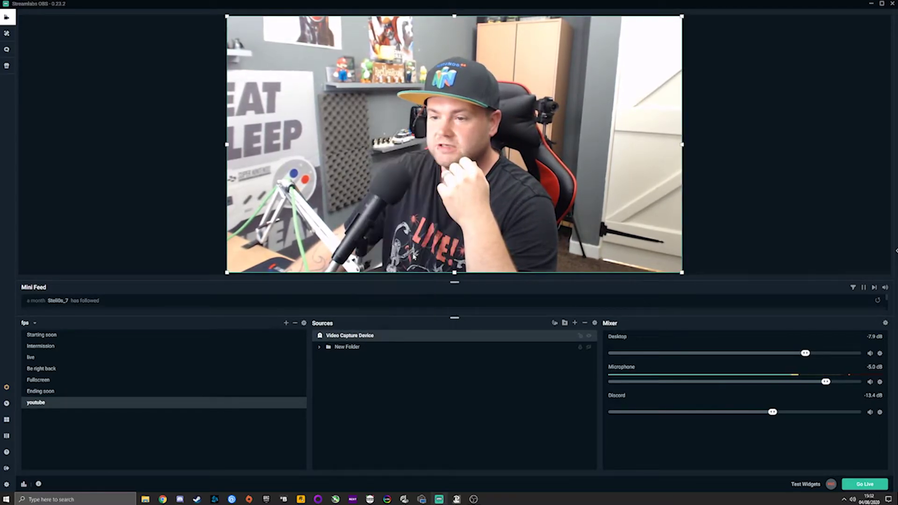
click(316, 219)
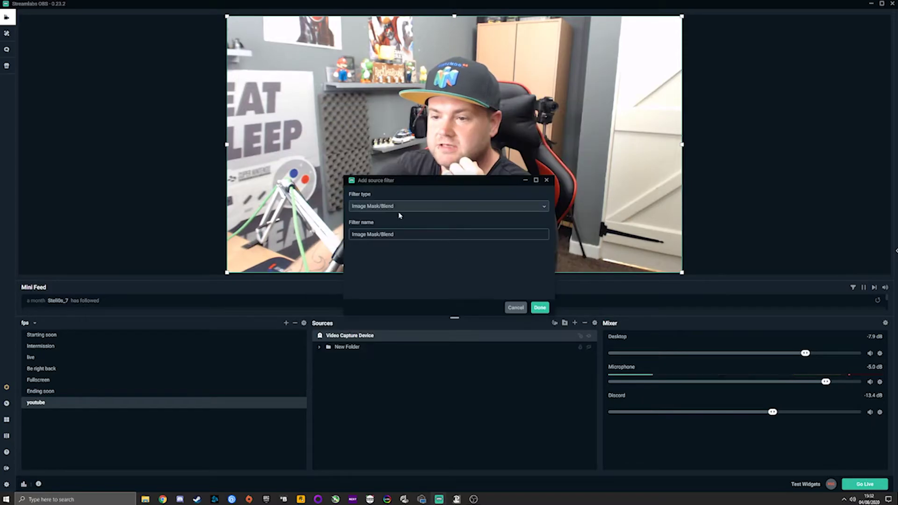
click(400, 208)
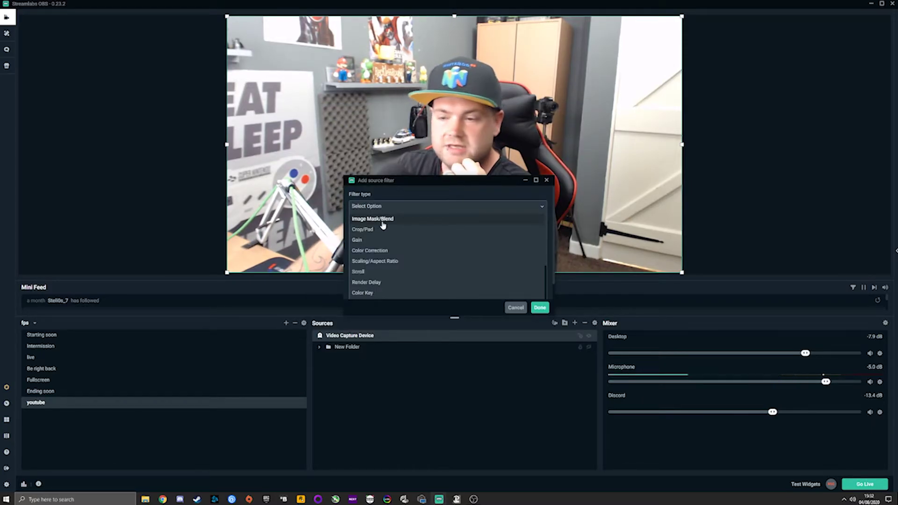
click(381, 220)
click(540, 307)
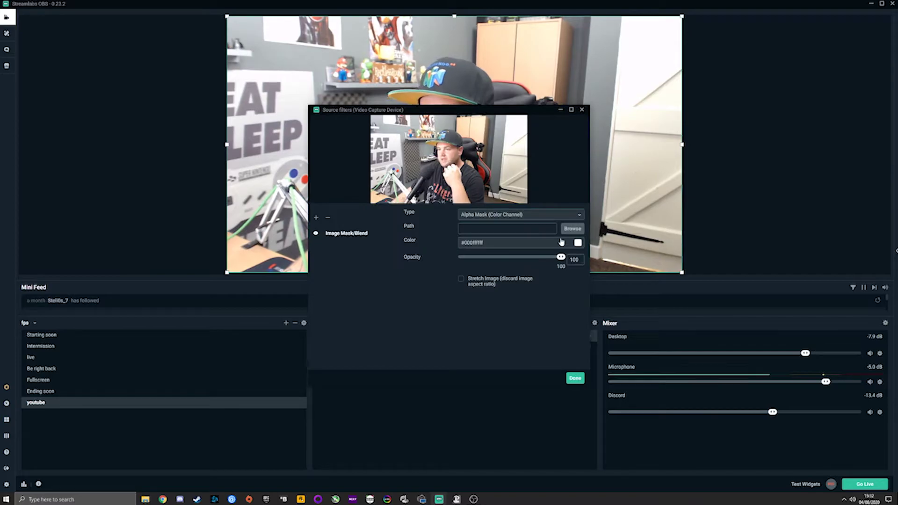
Step: Load the mask image into the filter, keep Alpha Mask (Color Channel), and finish
click(572, 229)
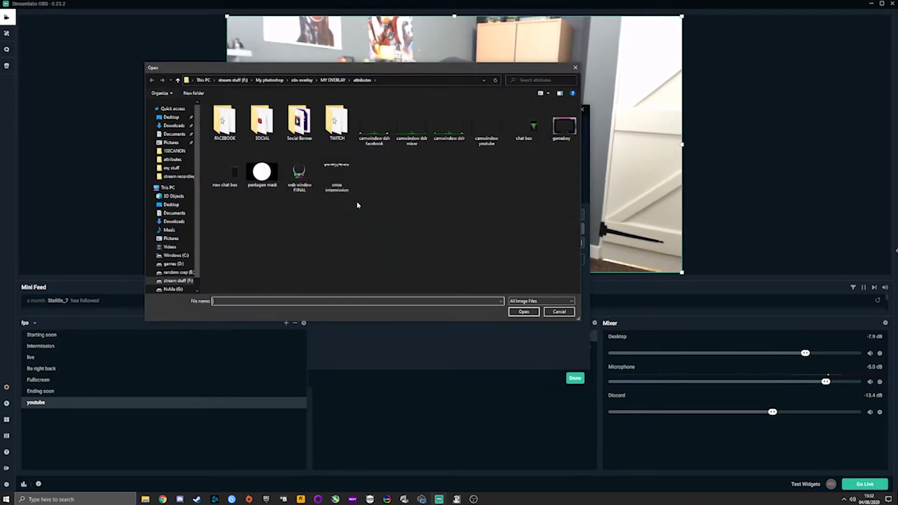
click(268, 186)
double_click(269, 186)
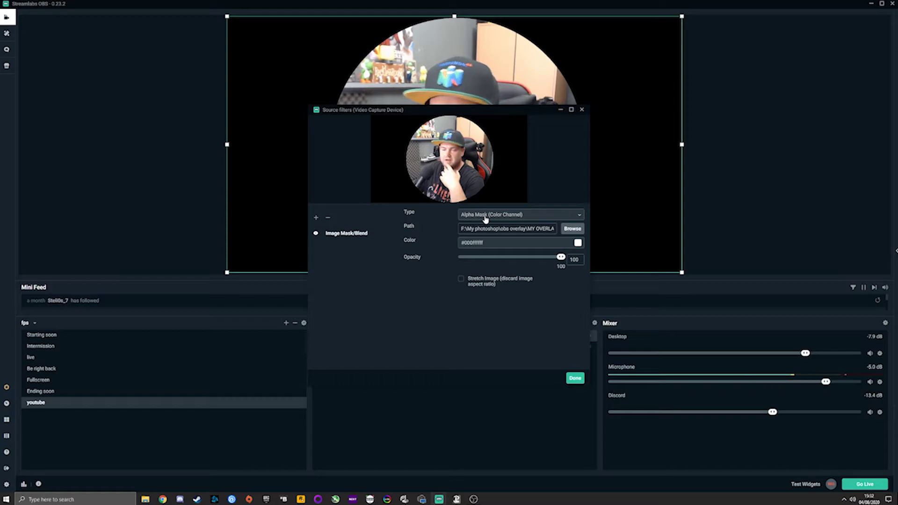
click(580, 220)
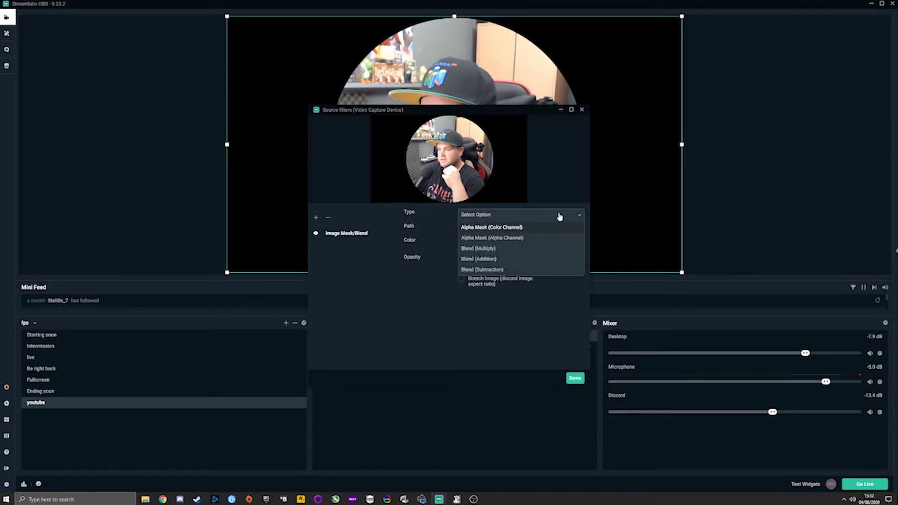
click(575, 211)
click(576, 378)
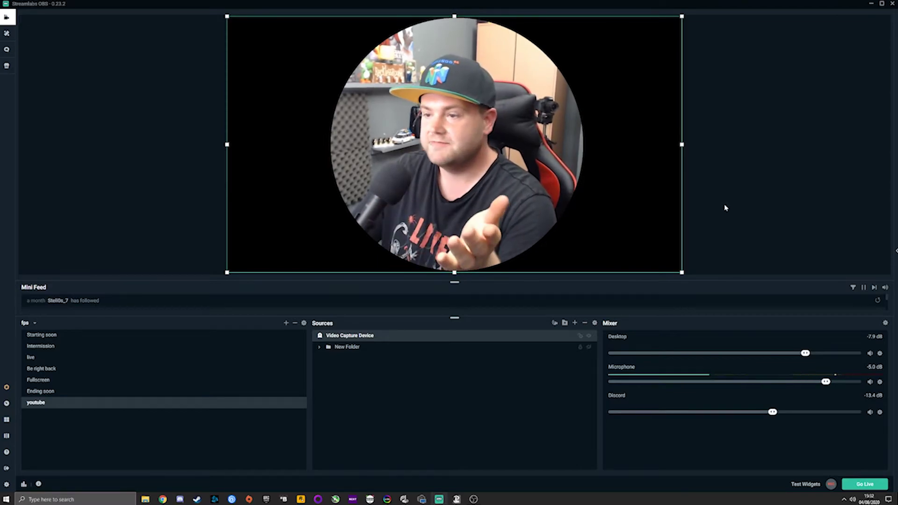
click(576, 324)
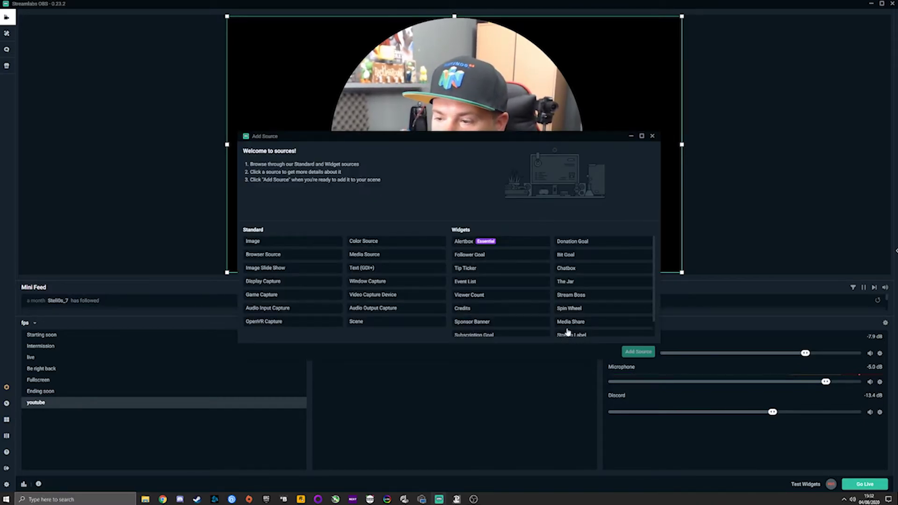
click(291, 243)
click(290, 243)
click(501, 295)
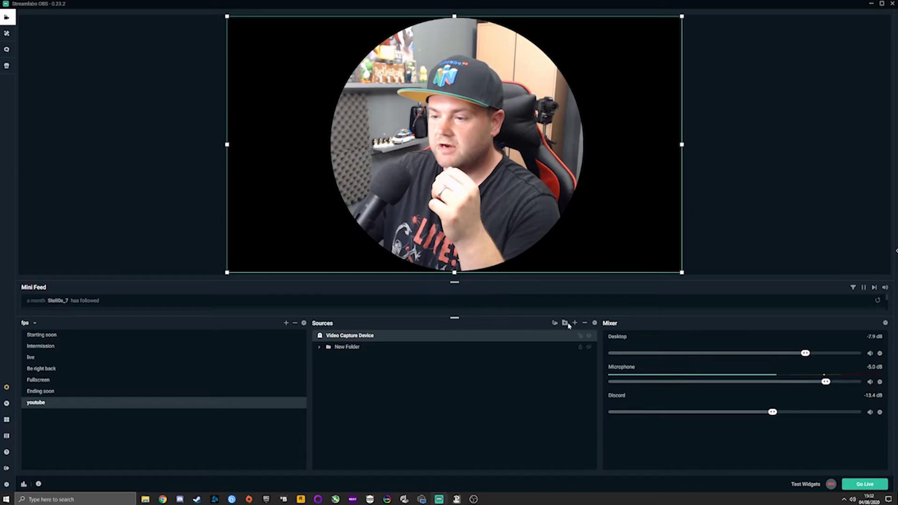
click(574, 323)
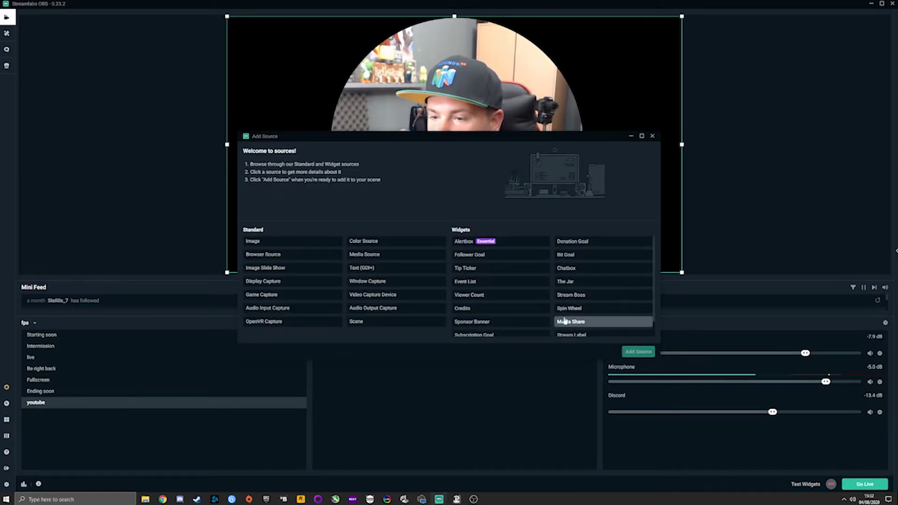
double_click(379, 241)
click(528, 293)
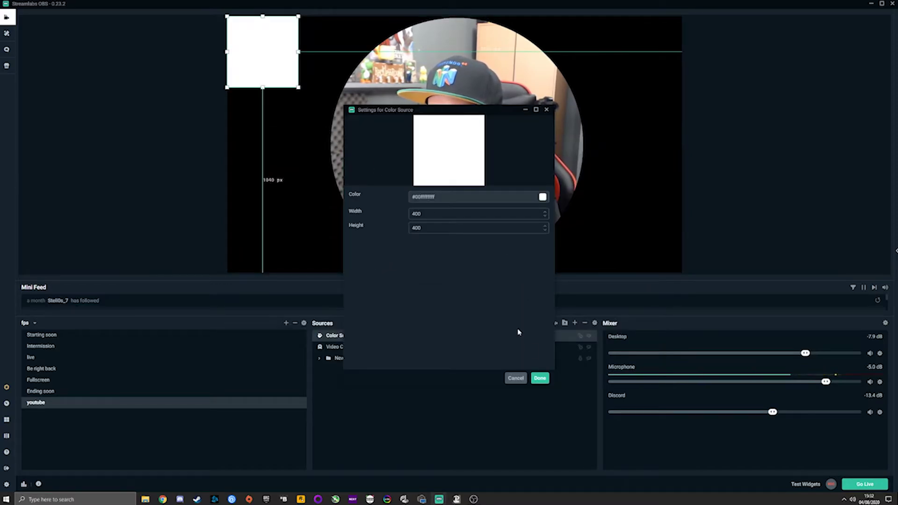
click(538, 378)
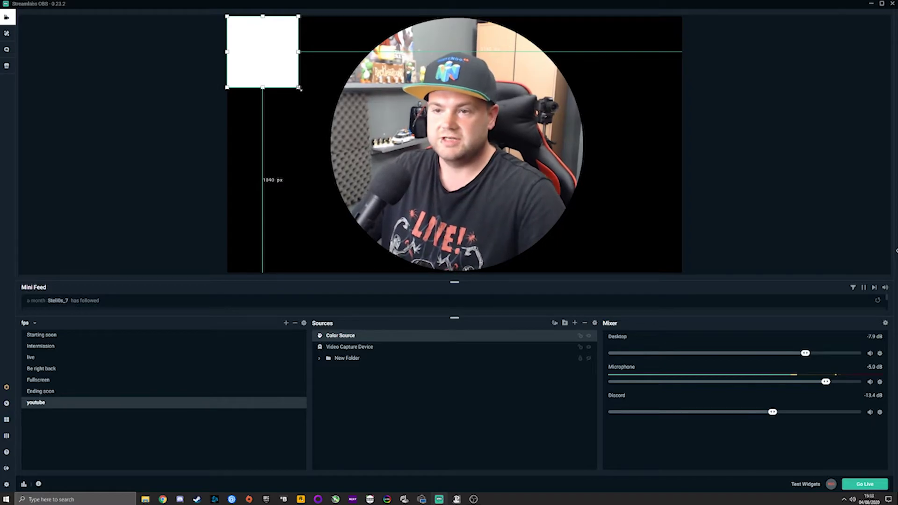
drag(300, 88, 756, 227)
click(755, 226)
click(365, 337)
drag(365, 367, 365, 368)
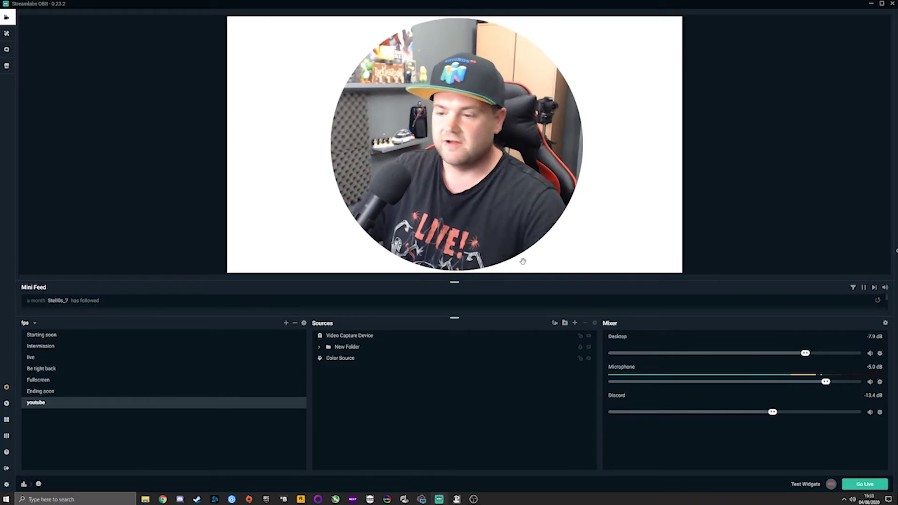
click(356, 358)
key(Delete)
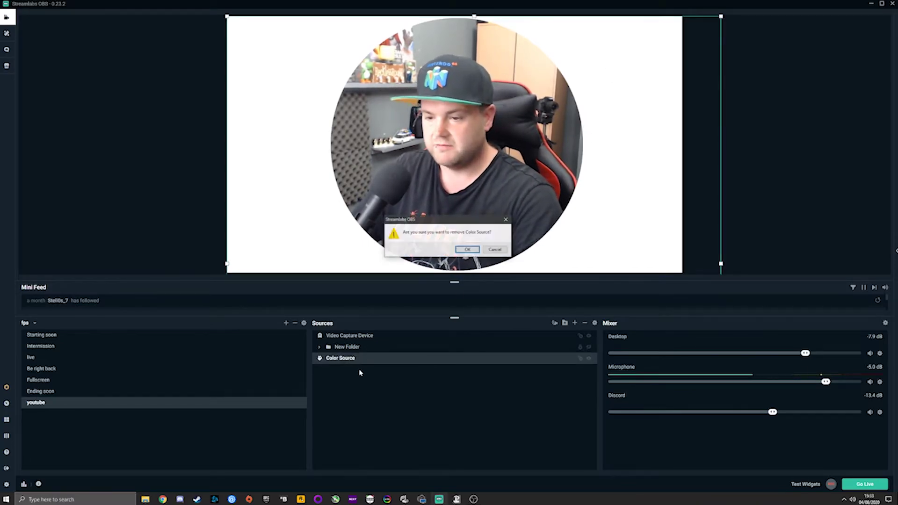
key(Return)
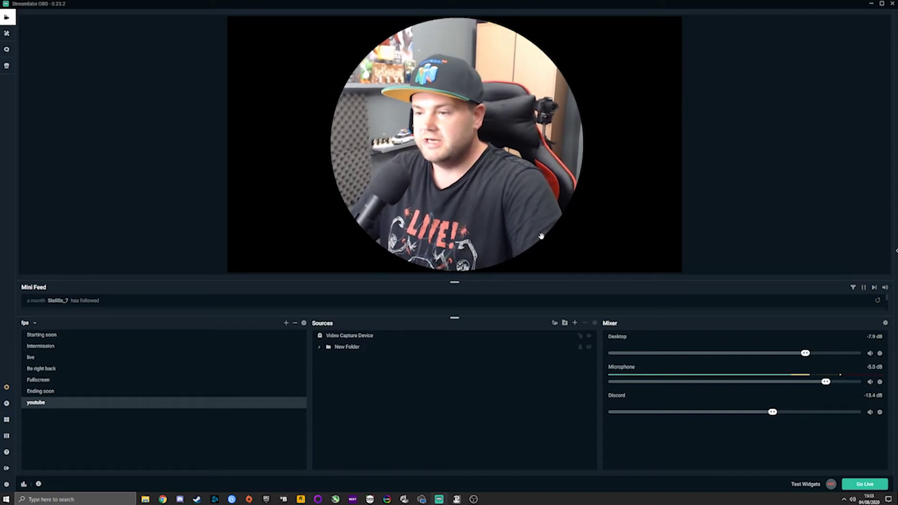
Step: Shrink the round webcam and move it toward the lower right of the canvas
click(363, 338)
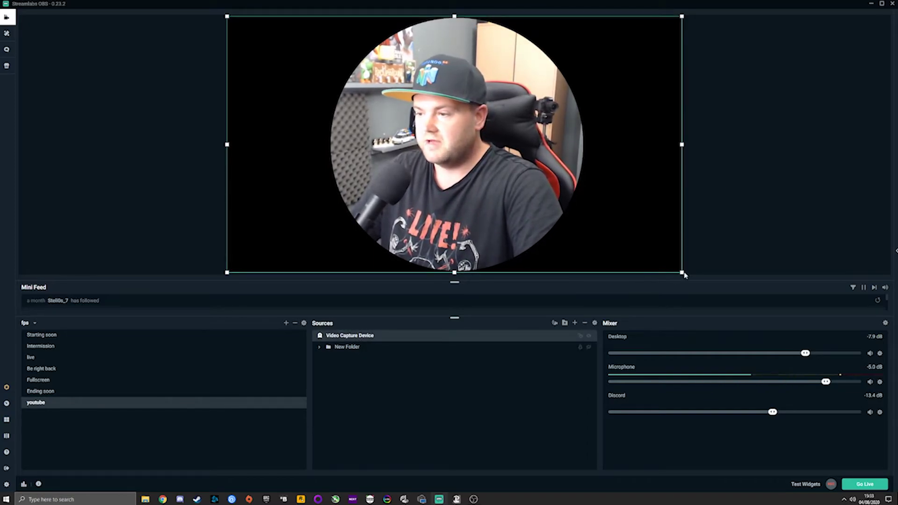
drag(681, 272, 367, 96)
drag(302, 74, 622, 229)
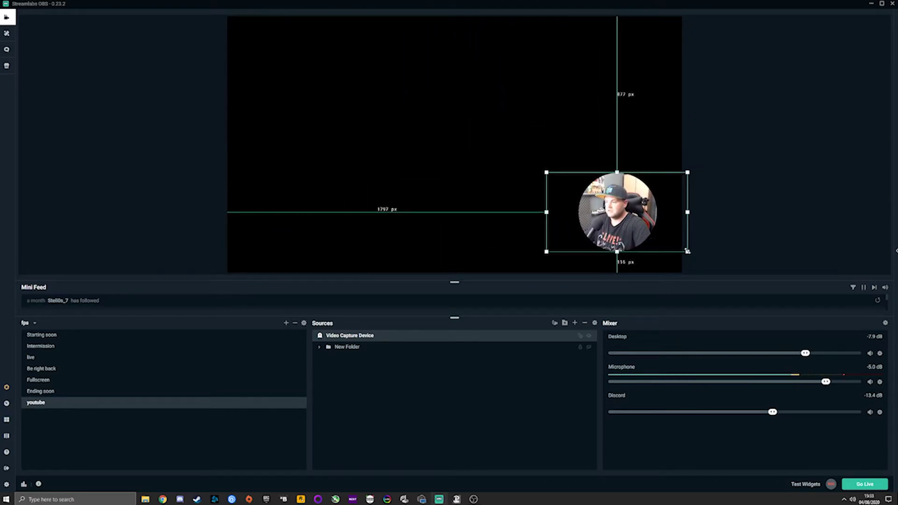
mouse_move(688, 251)
mouse_down()
mouse_move(665, 245)
mouse_move(674, 256)
mouse_up()
click(710, 223)
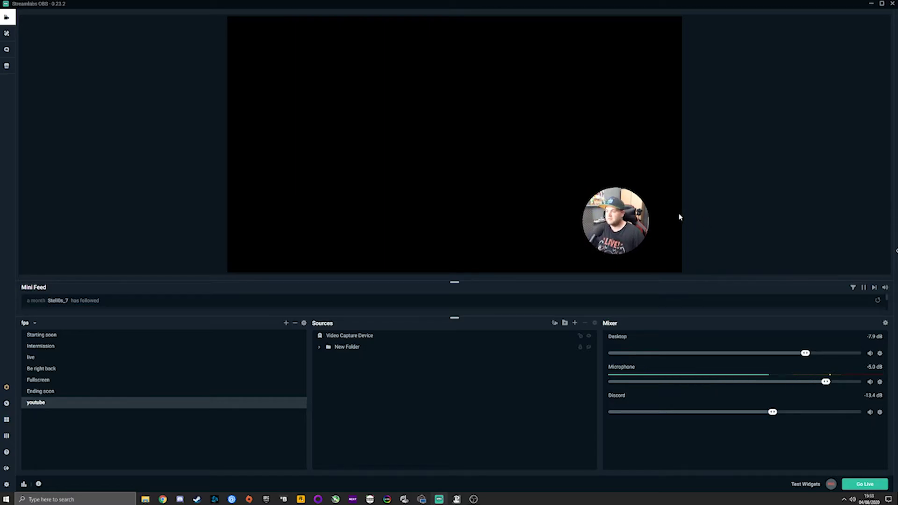
Step: Crop the webcam box's left and right sides to the circle, then move it lower right
drag(625, 234, 546, 190)
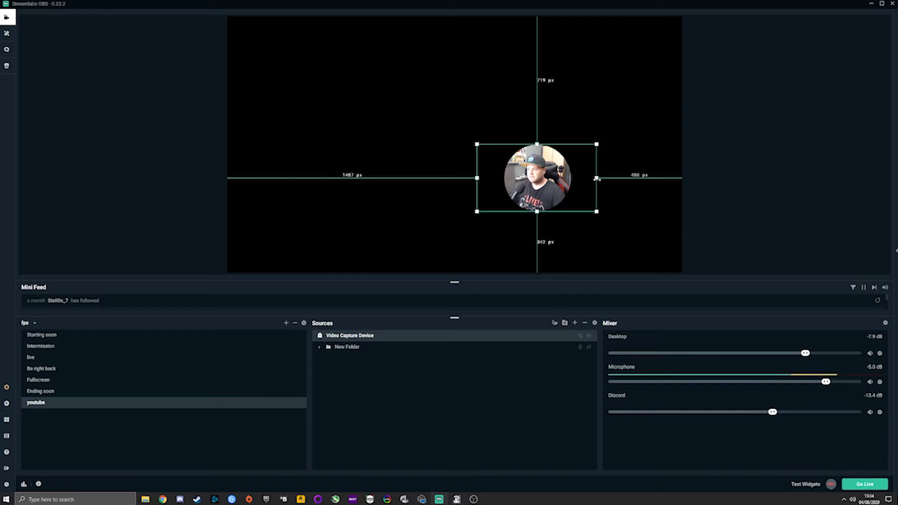
drag(596, 179, 577, 177)
drag(478, 178, 494, 178)
click(621, 153)
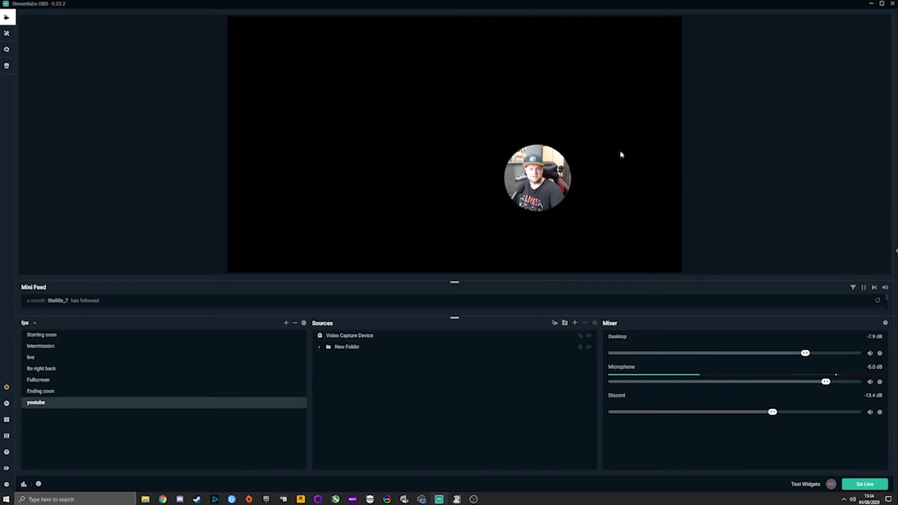
drag(558, 185, 607, 200)
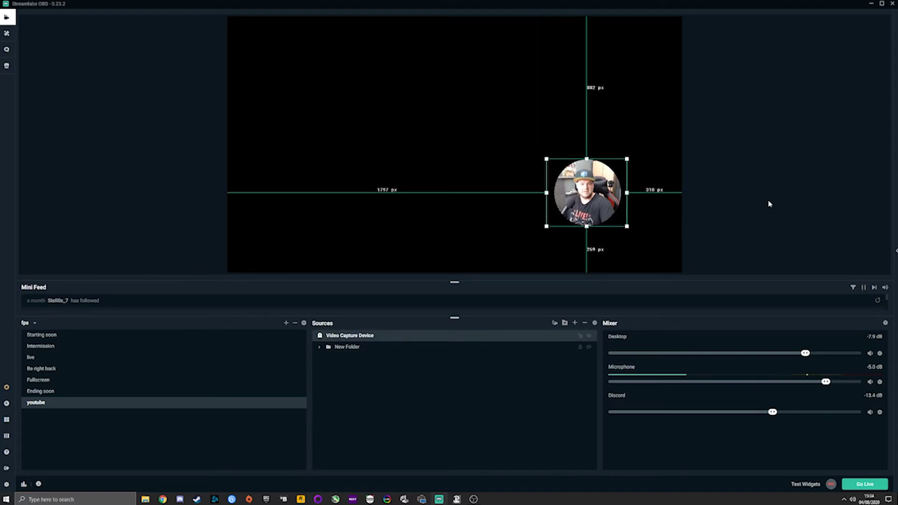
Step: Make the New Folder overlay group visible while keeping the plain webcam shown
click(610, 236)
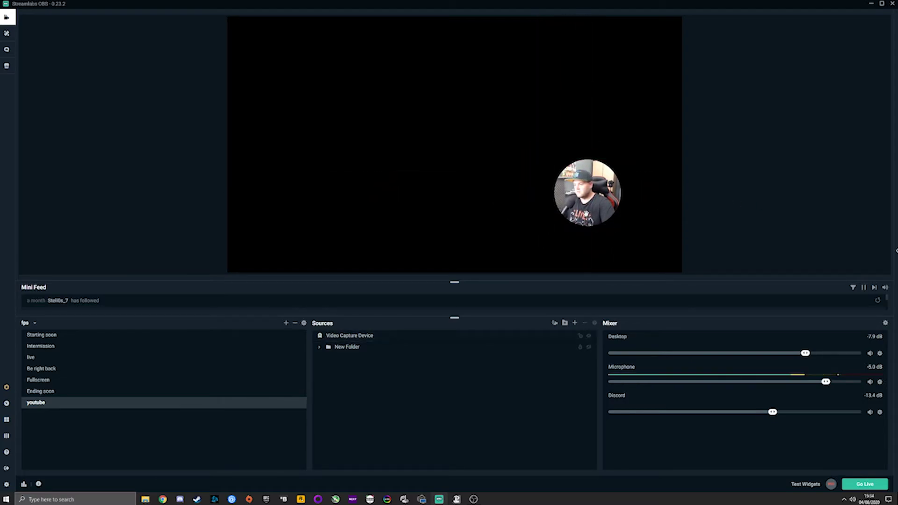
click(588, 336)
click(588, 347)
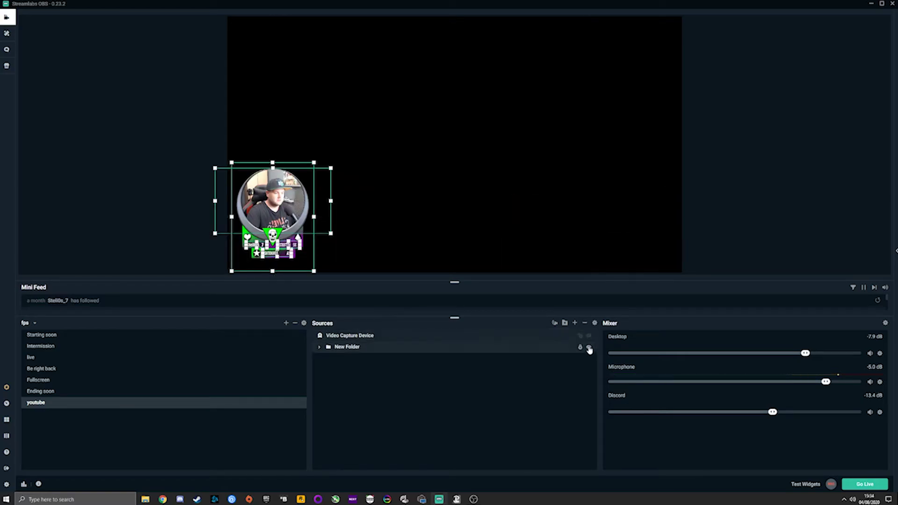
click(589, 336)
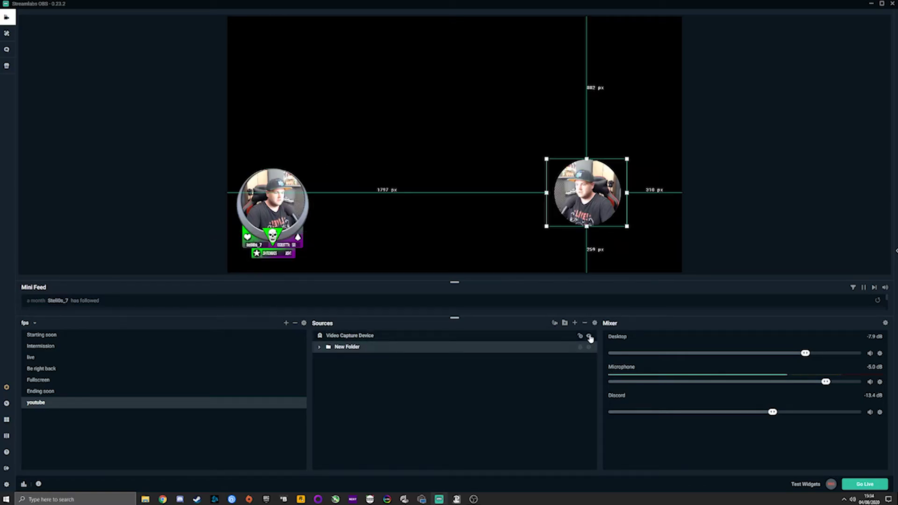
Step: Move the New Folder overlay group up and right, and enlarge it from its corner
click(369, 347)
click(582, 356)
click(469, 347)
drag(273, 202, 322, 149)
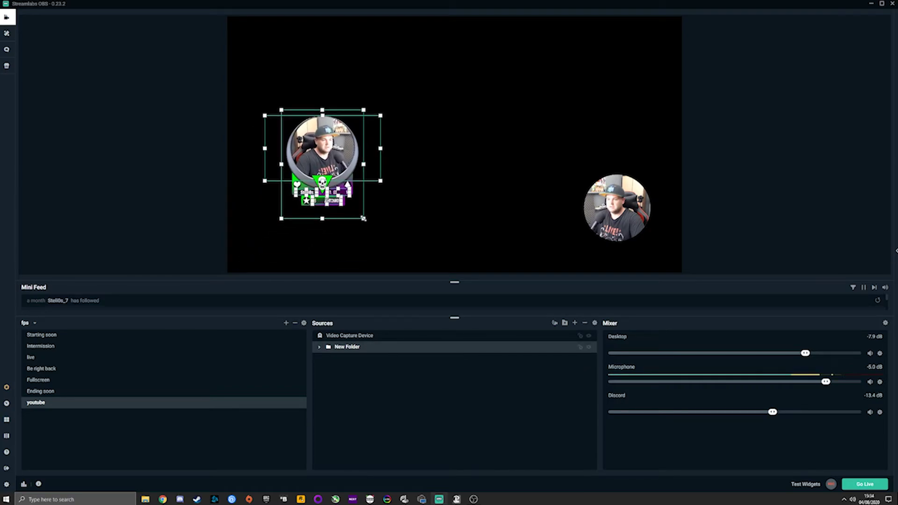
drag(363, 218, 463, 255)
click(588, 165)
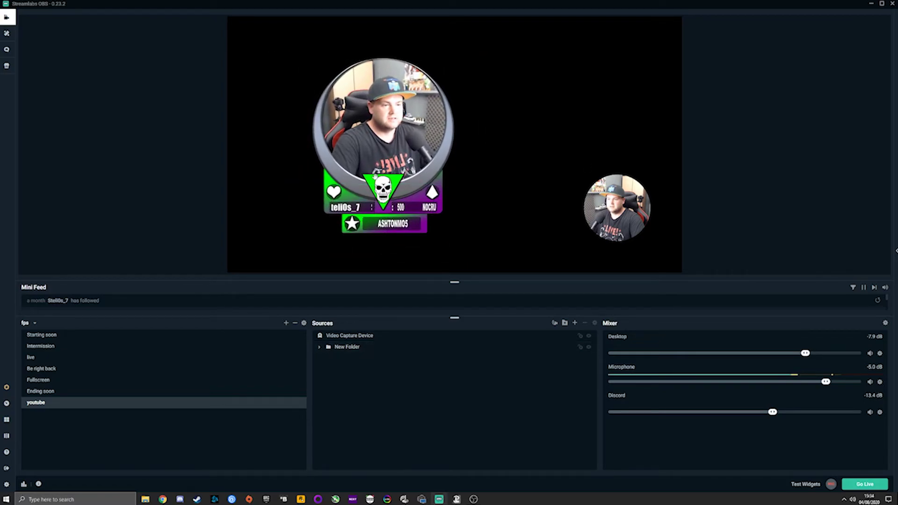